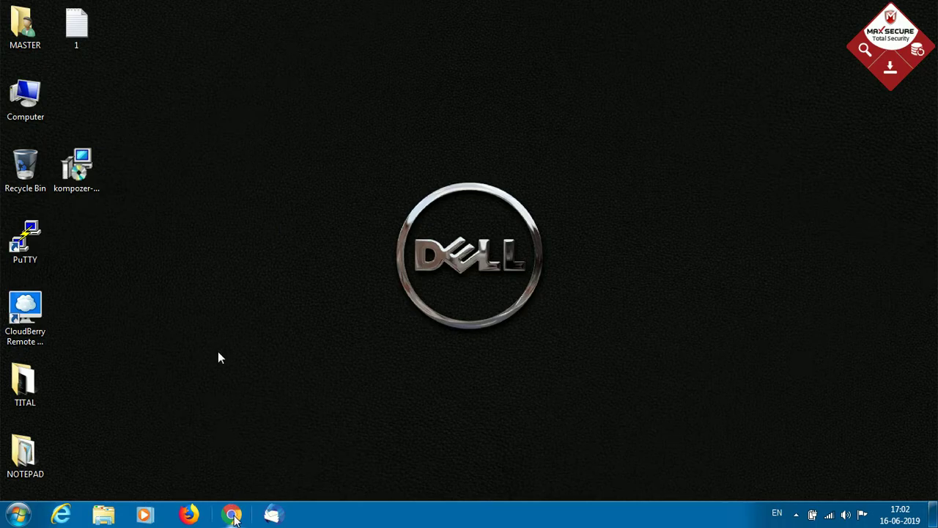
- Open Google in Chrome and search for "kompozer"
click(232, 516)
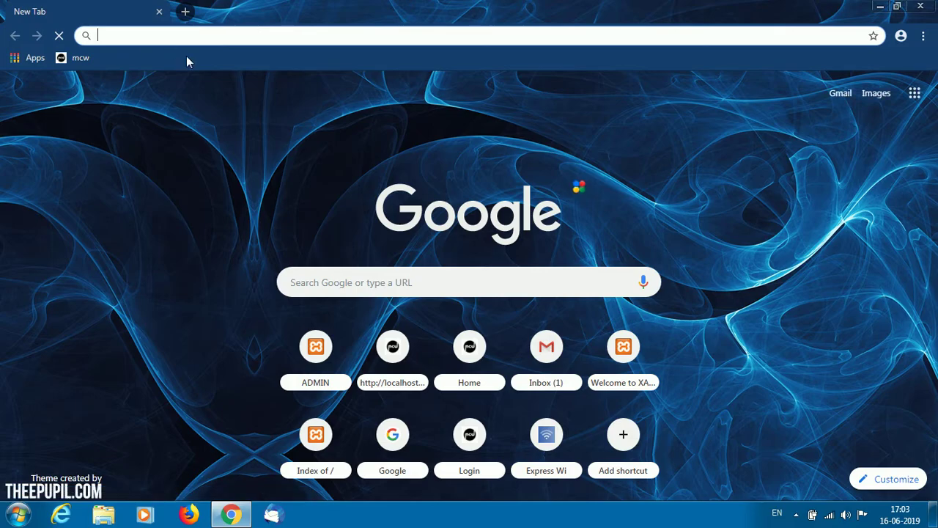
text(google)
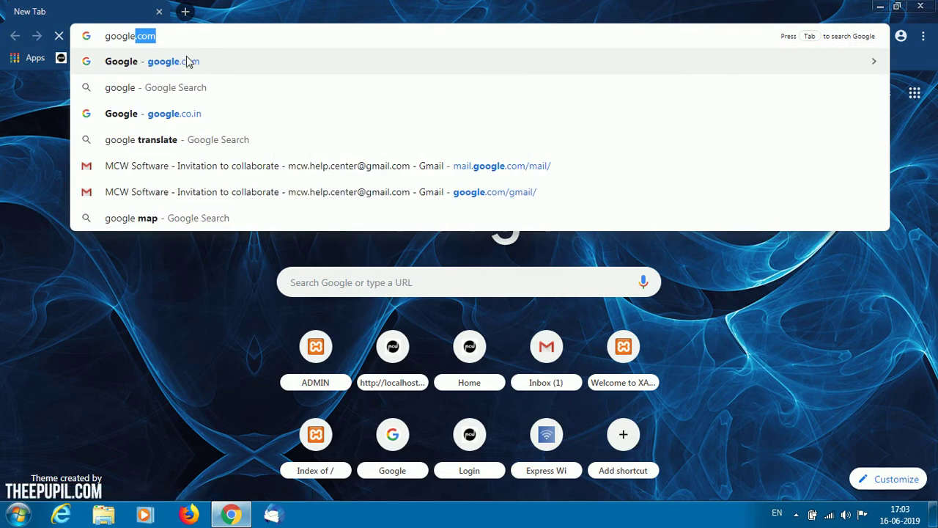
key(Return)
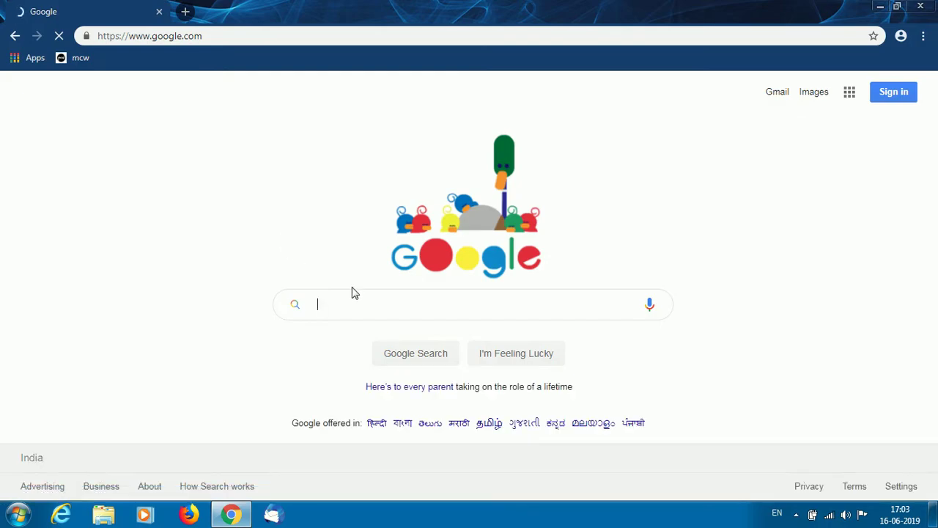
click(353, 302)
text(kompozer)
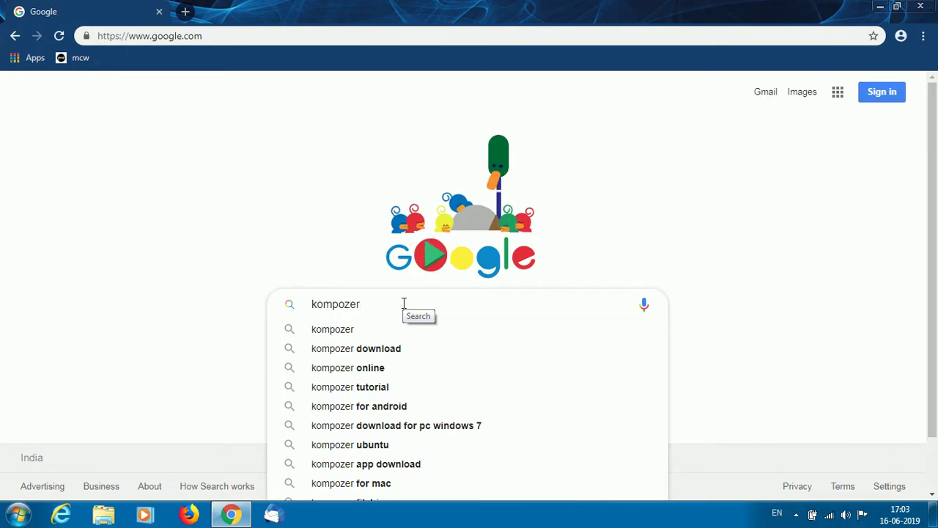
key(Return)
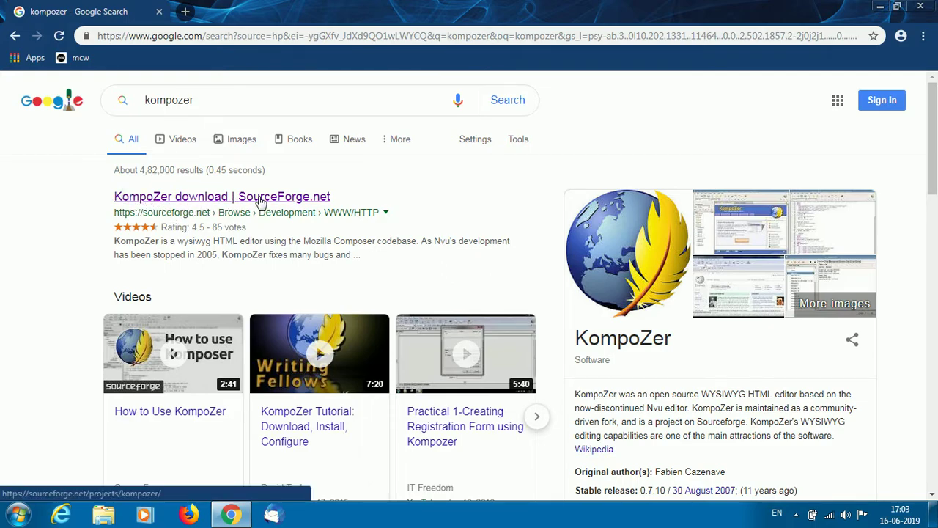
- Open the KompoZer project page on SourceForge and download the kompozer-0.8b3.en-US.win32.exe installer
click(200, 204)
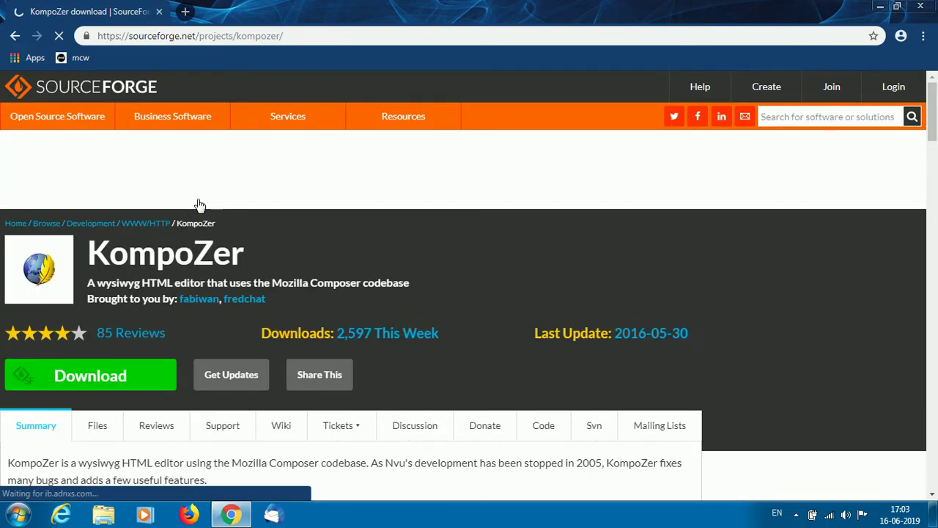
mouse_move(934, 140)
mouse_down()
mouse_move(934, 165)
mouse_move(934, 132)
mouse_up()
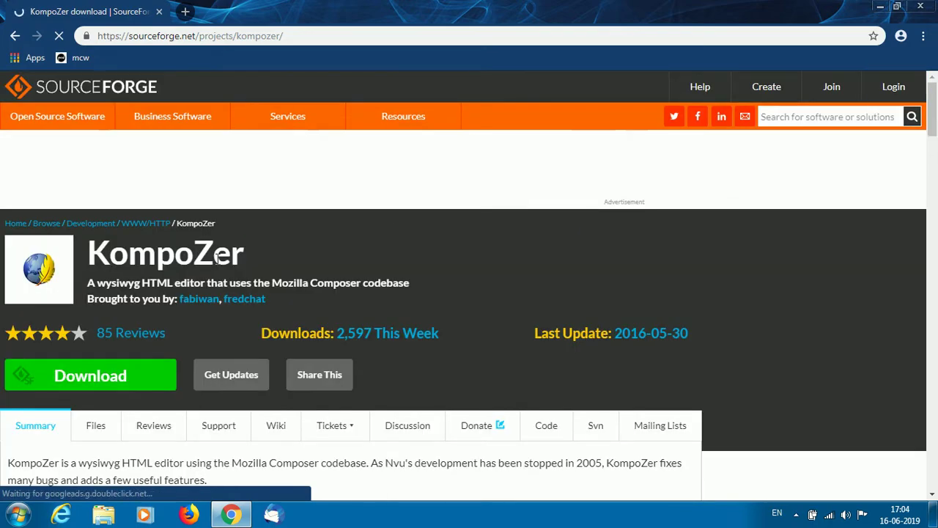
click(143, 377)
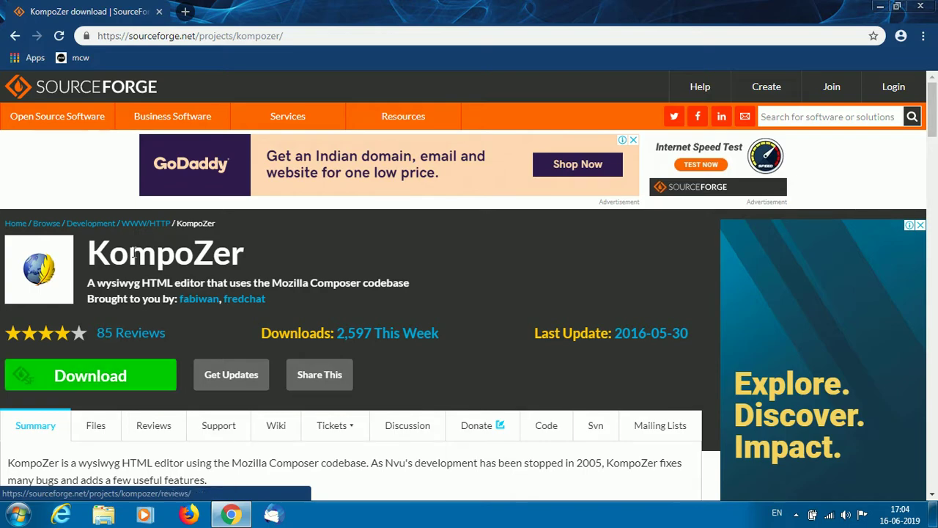
click(92, 375)
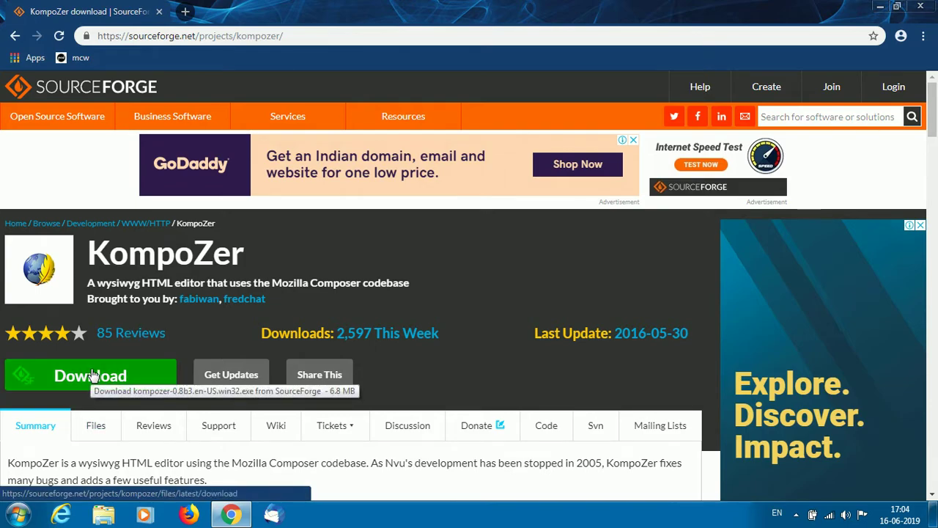
click(93, 376)
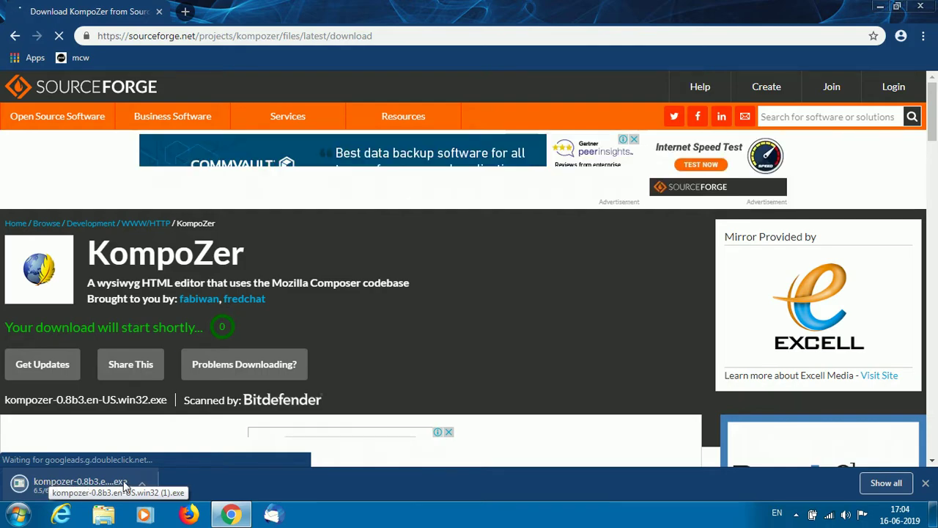
- Close Chrome and move the kompozer-0.8b3.en-US.win32 installer to an open area of the desktop
click(880, 6)
drag(78, 174, 278, 161)
click(235, 270)
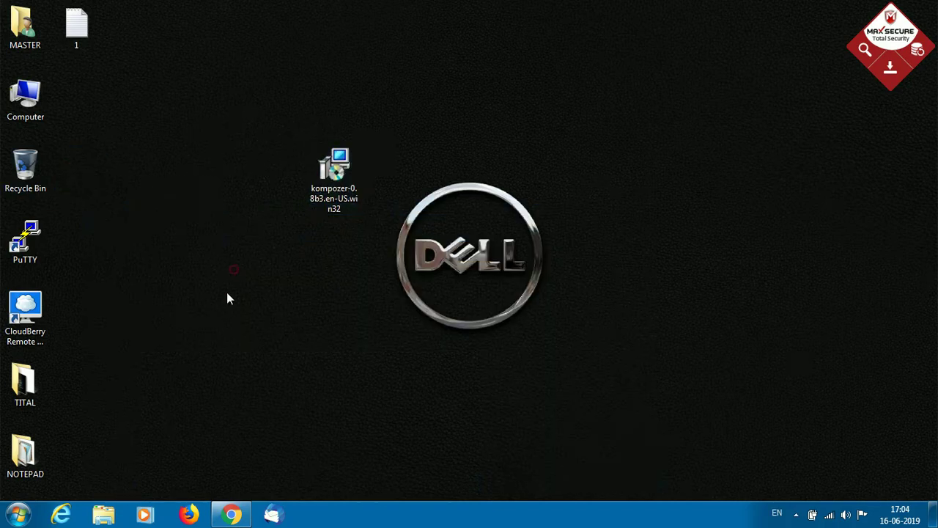
click(231, 514)
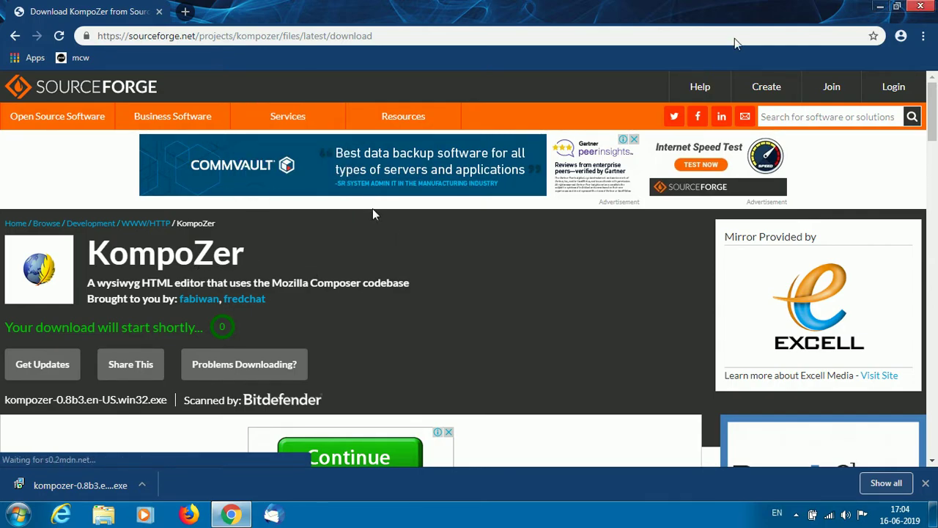
click(923, 5)
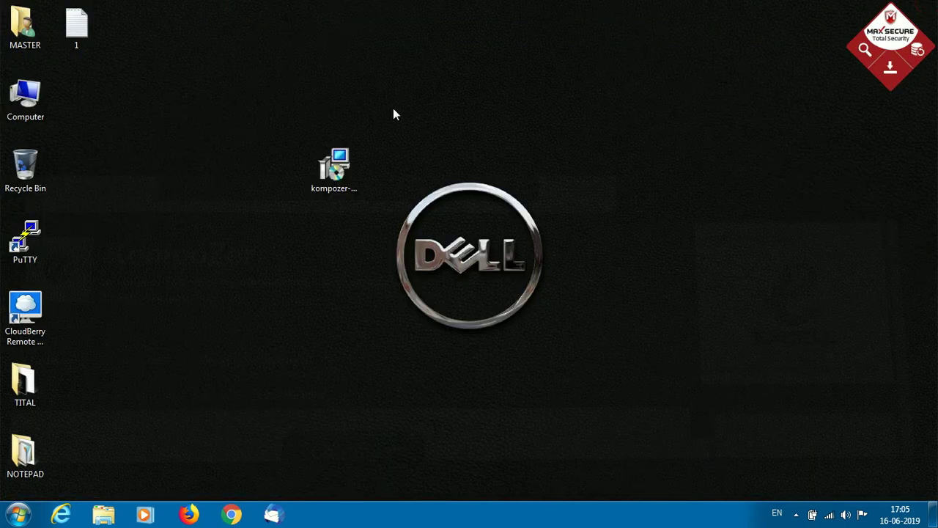
drag(338, 165, 325, 101)
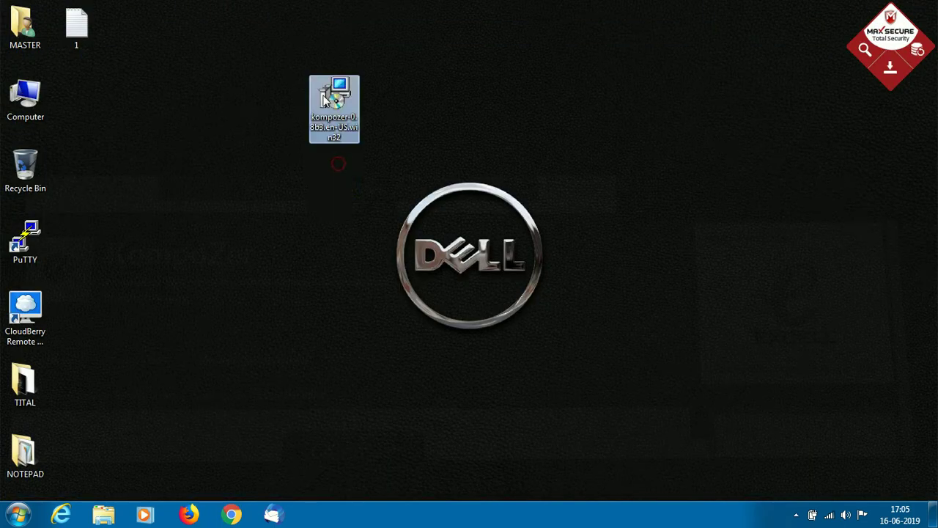
click(177, 156)
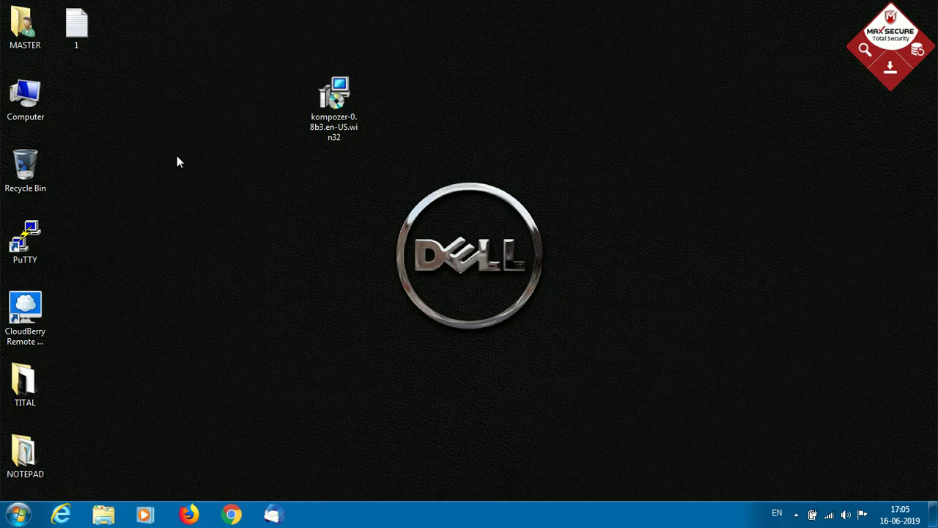
- Launch the kompozer-0.8b3.en-US.win32 installer from the desktop and allow it to run despite the unverified publisher
click(340, 105)
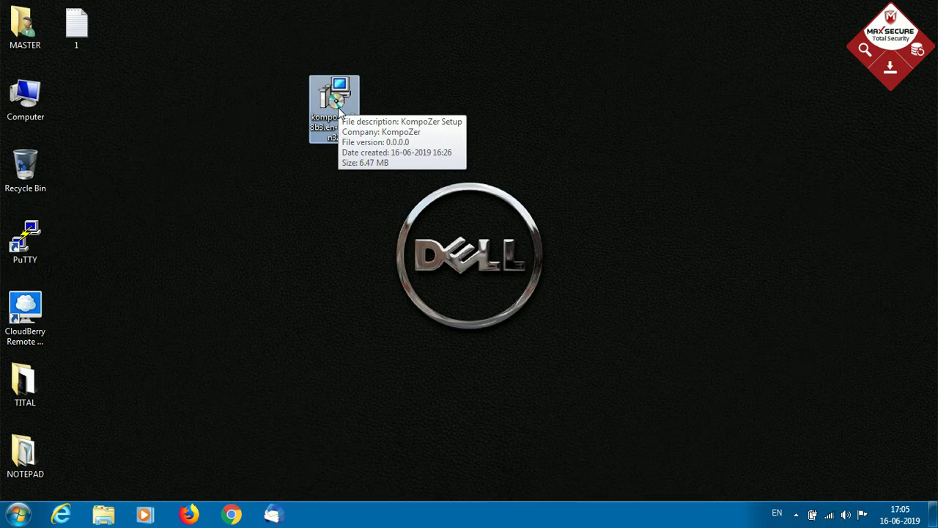
right_click(338, 107)
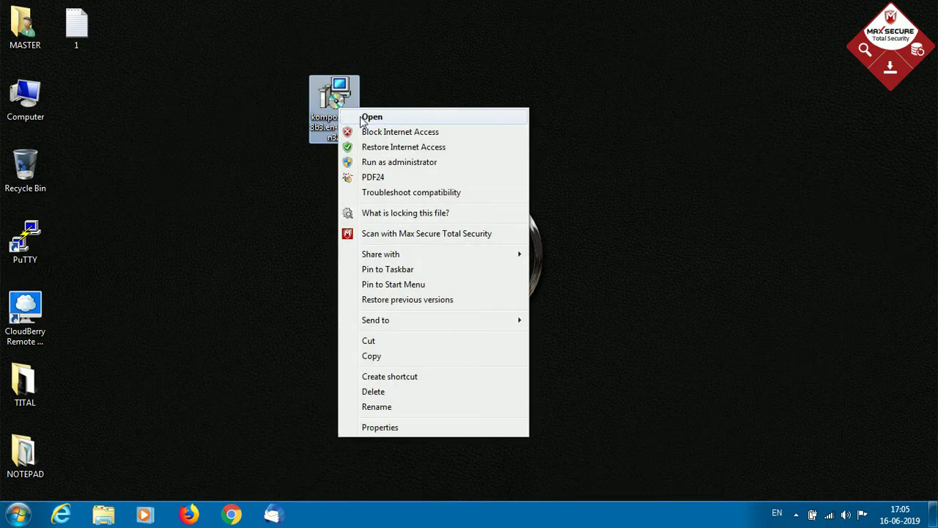
click(372, 117)
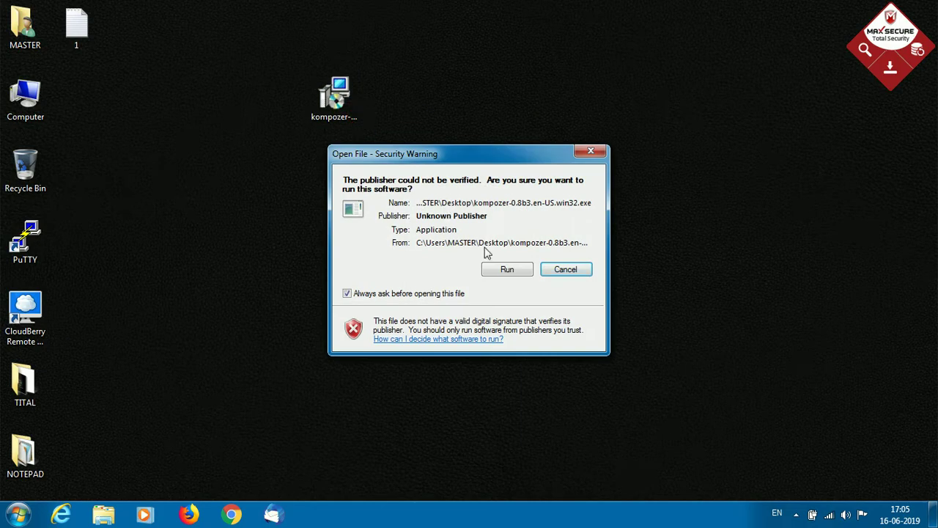
click(506, 269)
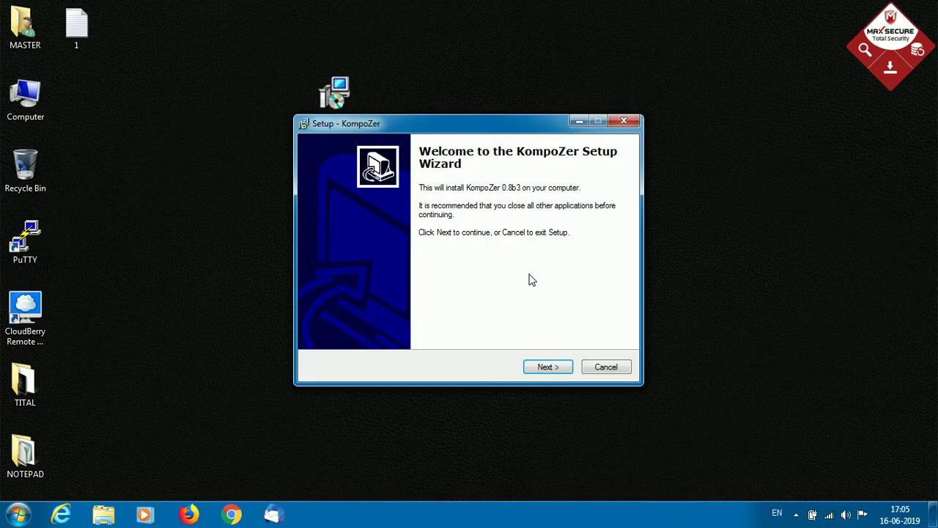
drag(453, 121, 391, 141)
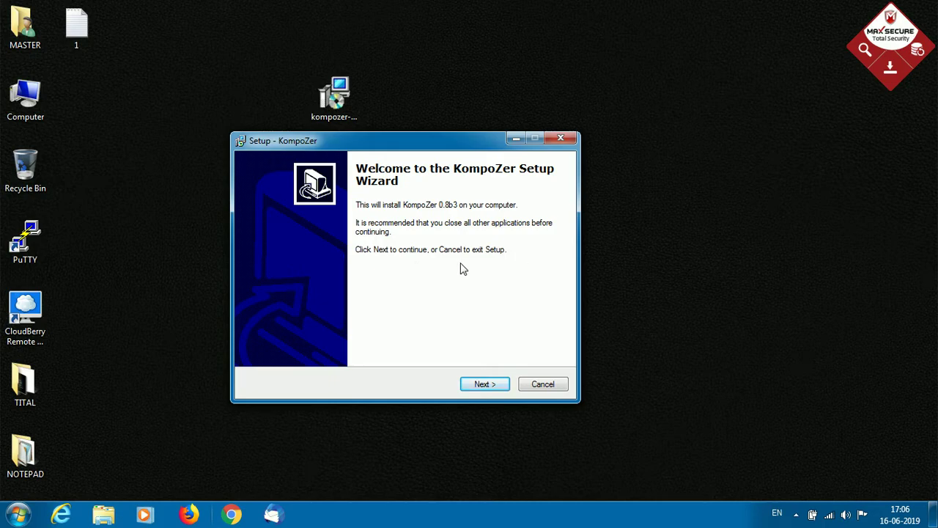
- Proceed past the setup welcome page and accept the KompoZer license agreement
click(486, 385)
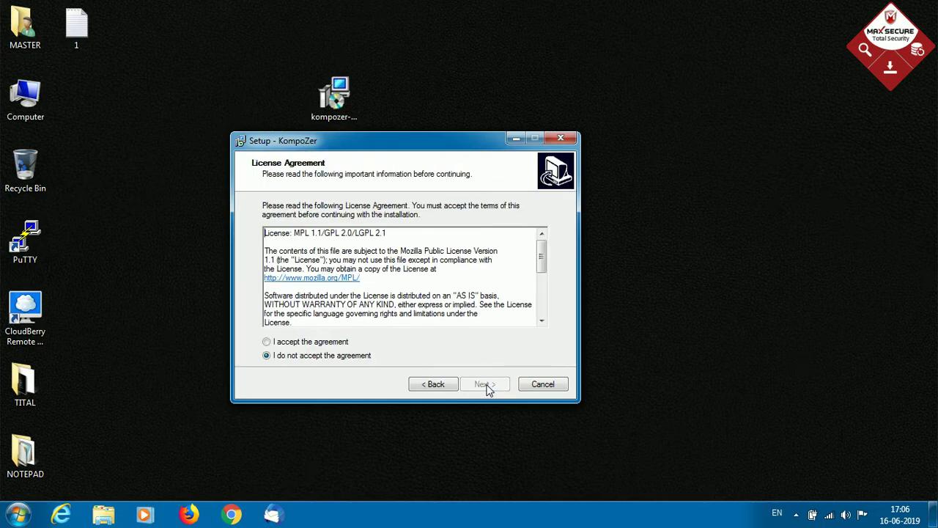
drag(363, 143, 379, 146)
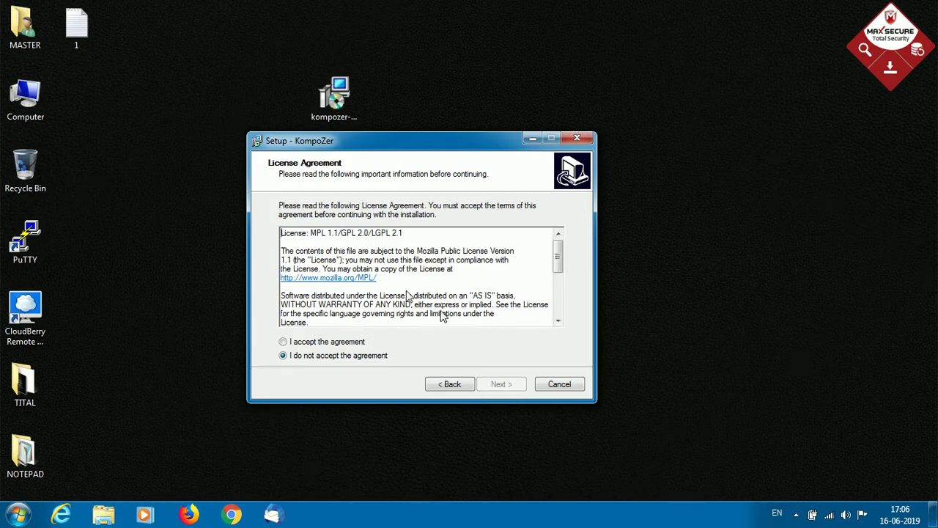
click(284, 342)
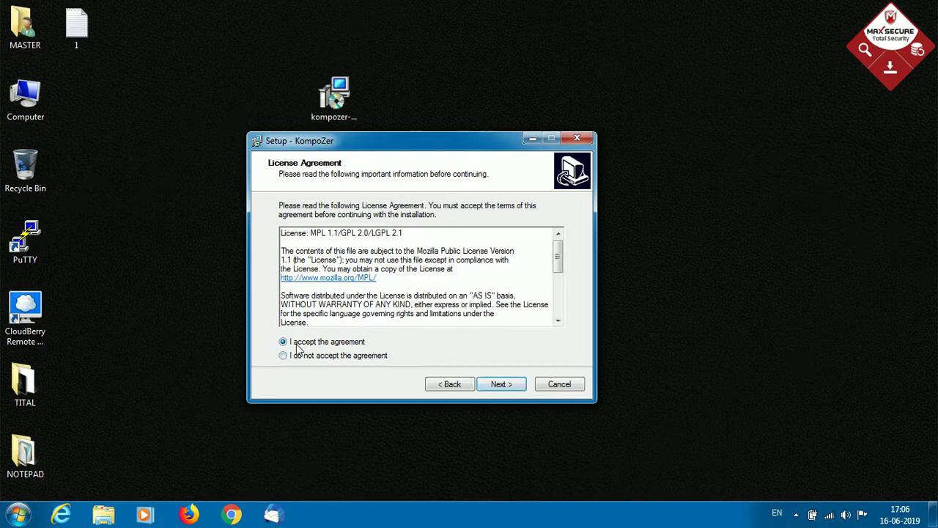
click(502, 384)
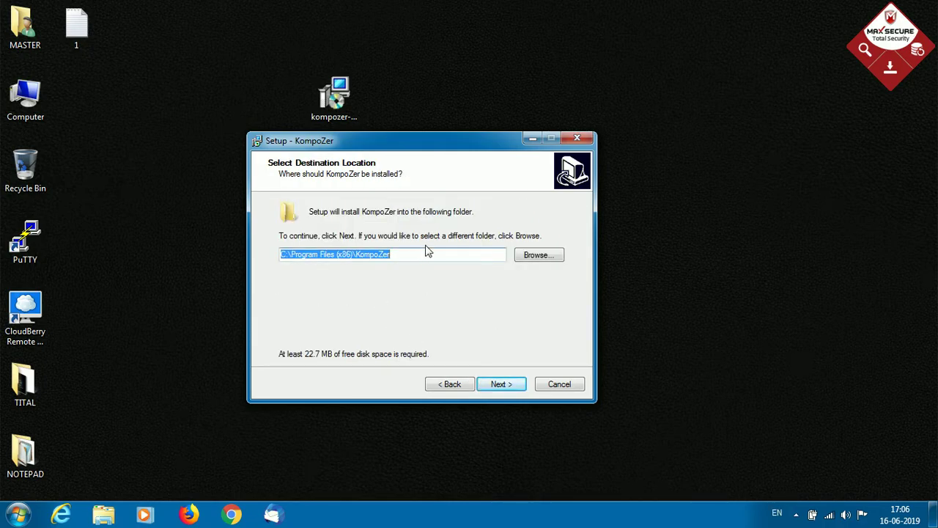
- Keep C:\Program Files (x86)\KompoZer as the installation folder and continue the setup
drag(435, 147, 400, 153)
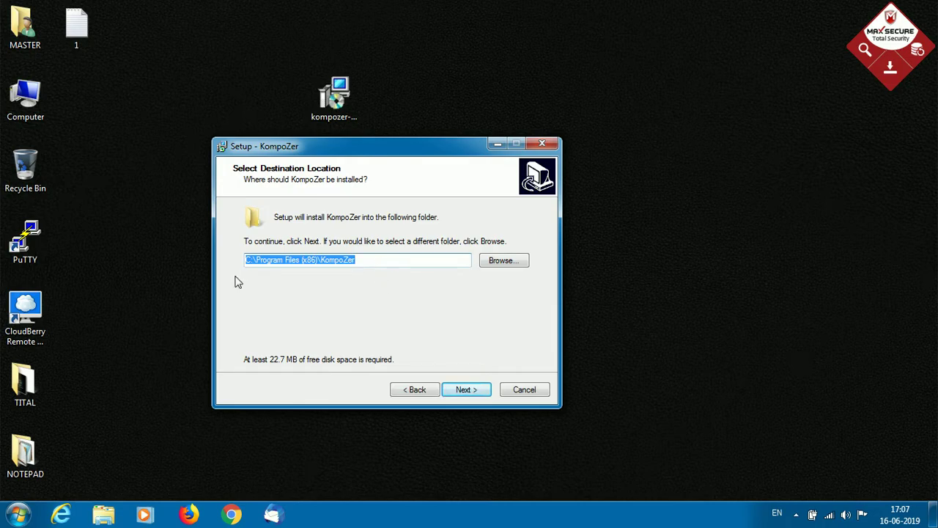
click(362, 263)
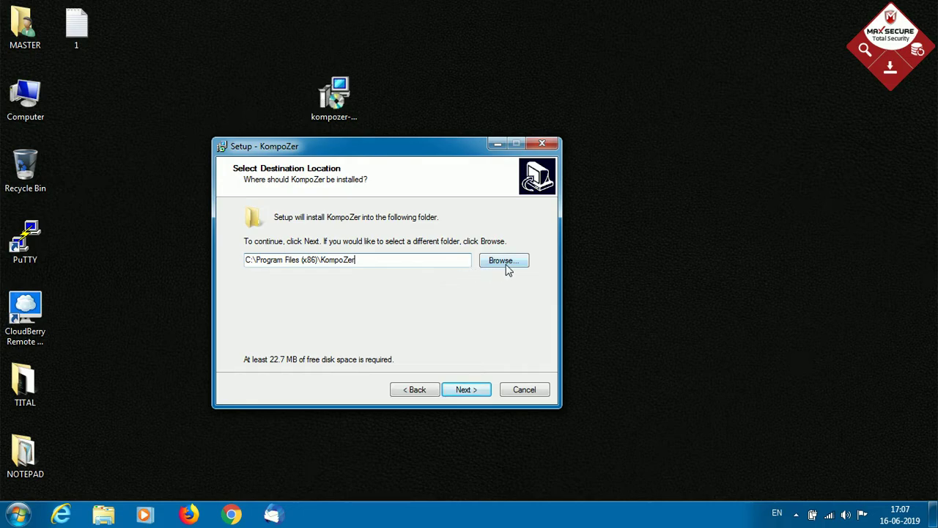
click(466, 390)
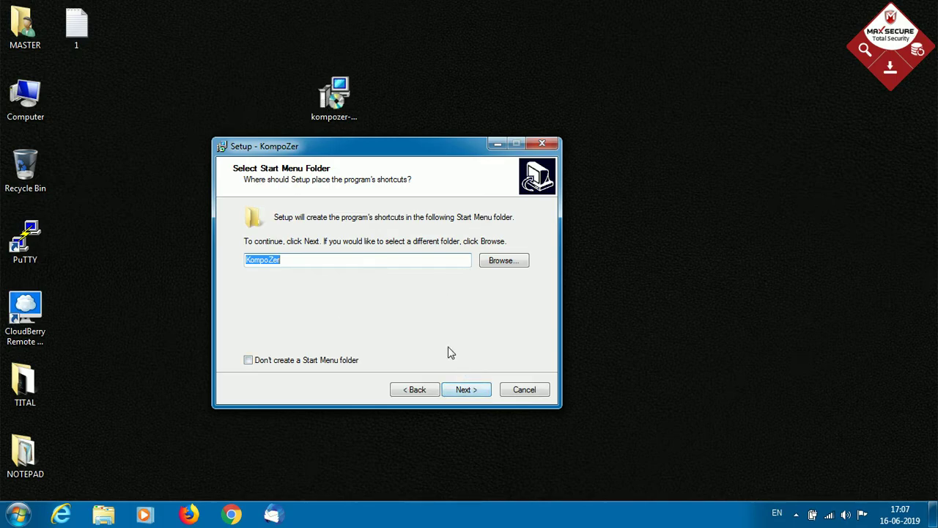
- Keep KompoZer as the Start Menu folder and choose to create a desktop icon
click(466, 391)
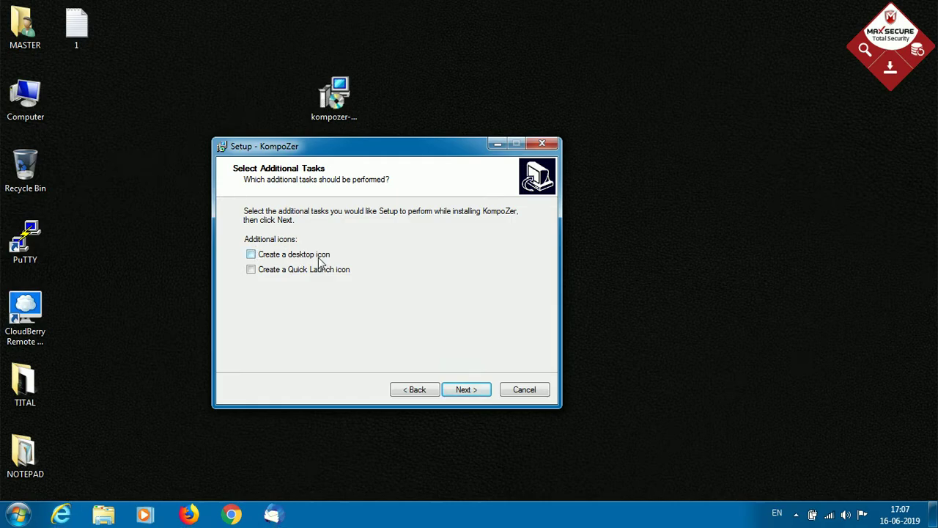
click(251, 258)
click(466, 389)
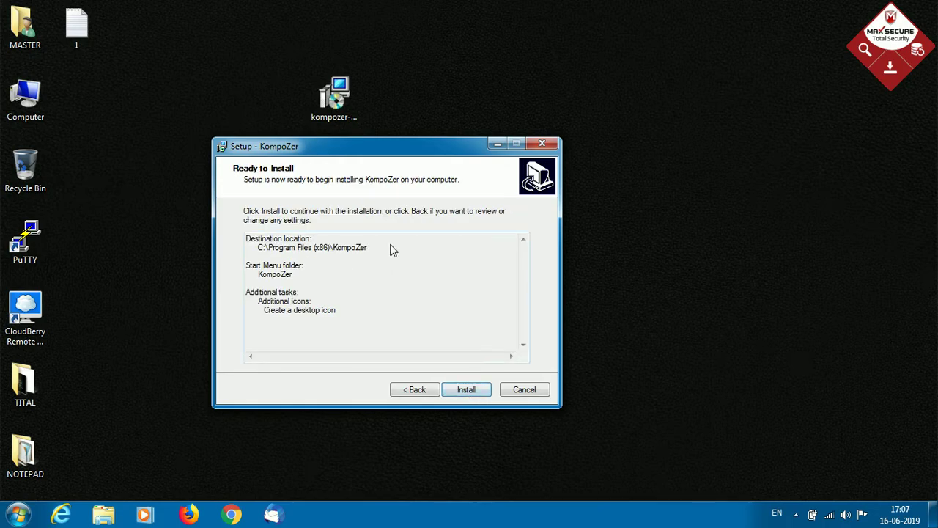
- Review the destination location, Start Menu folder and additional tasks in the installation summary
drag(345, 329, 246, 243)
click(246, 243)
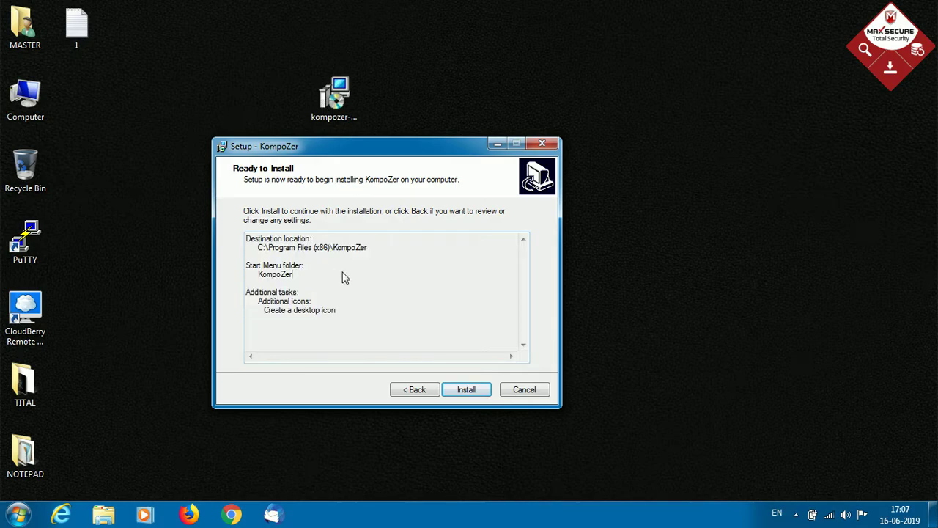
double_click(259, 249)
drag(259, 251, 381, 256)
click(378, 255)
drag(294, 274, 262, 284)
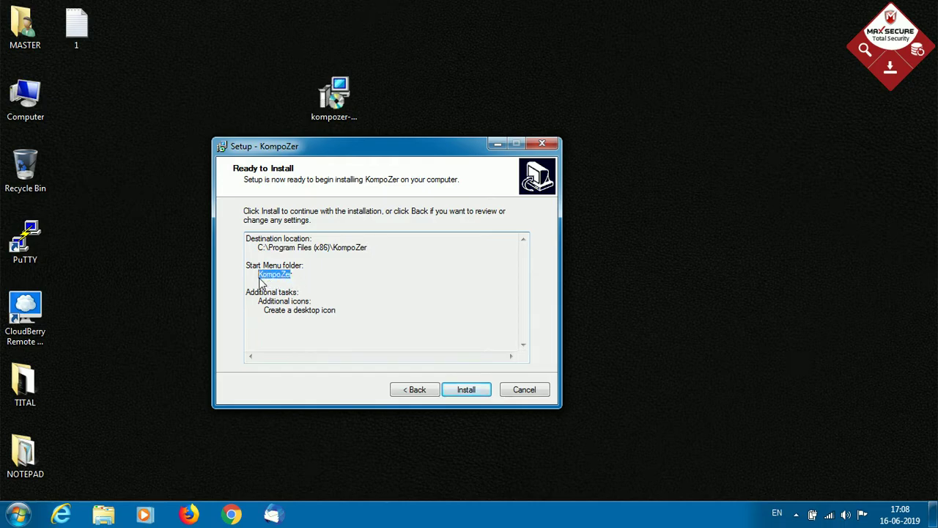
click(322, 274)
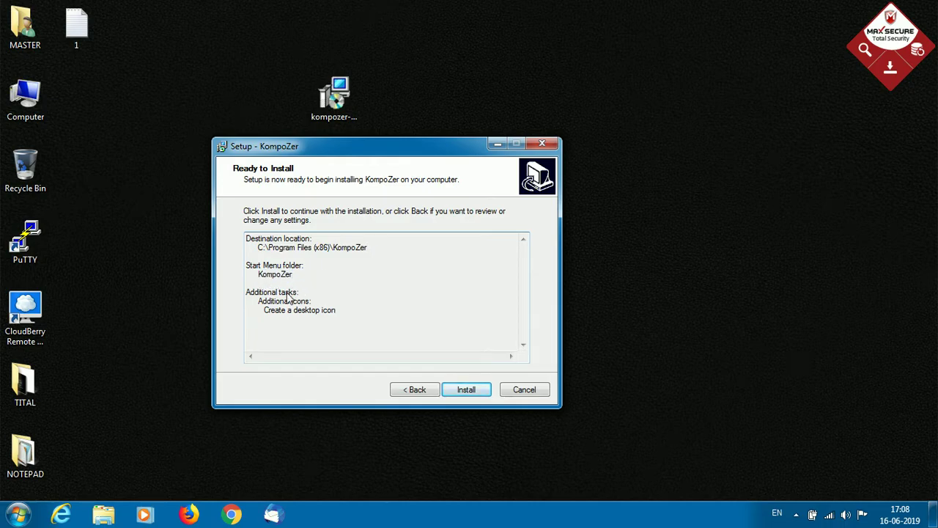
drag(263, 314, 339, 316)
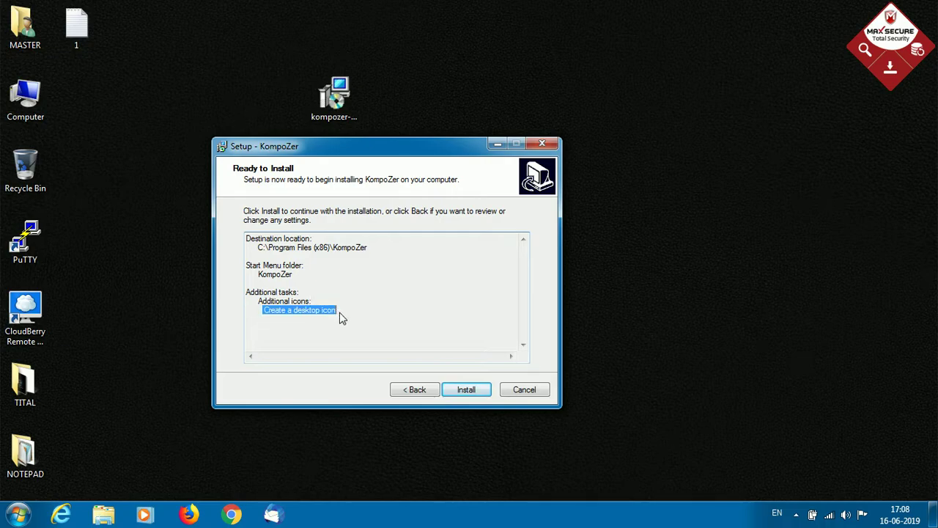
click(359, 314)
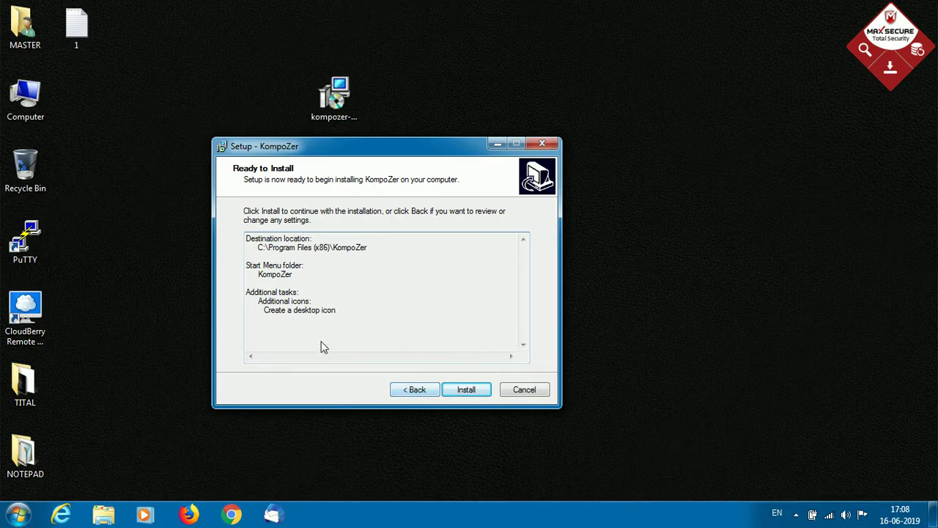
drag(339, 316, 394, 329)
- Install KompoZer and finish the setup with the option to launch the program turned off
click(468, 389)
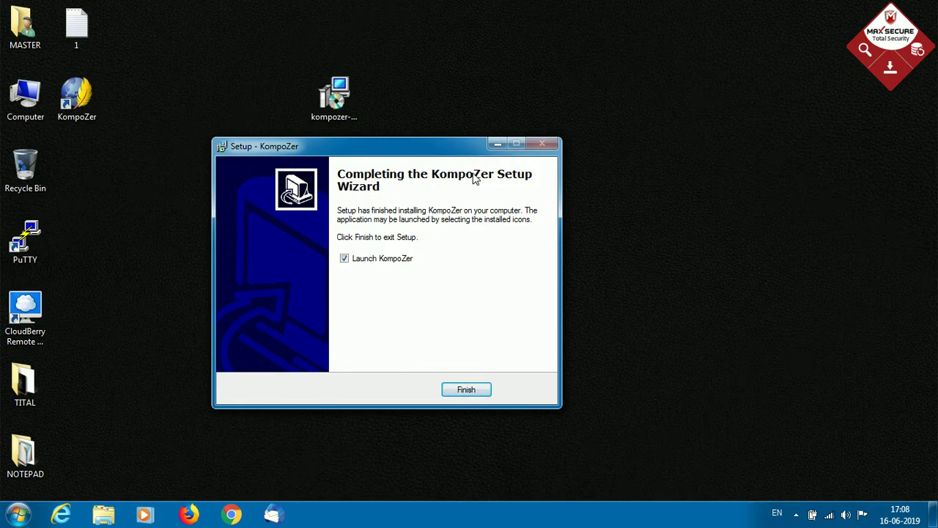
click(346, 261)
click(467, 390)
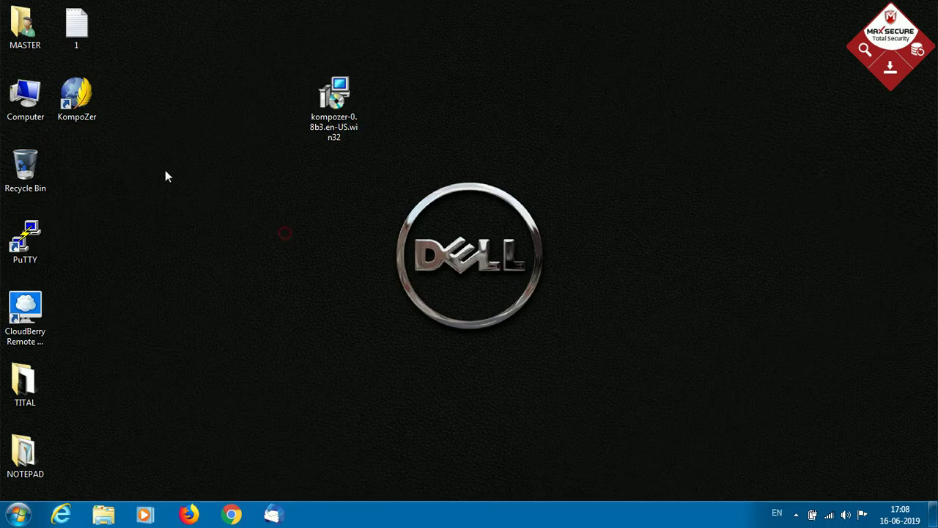
click(94, 109)
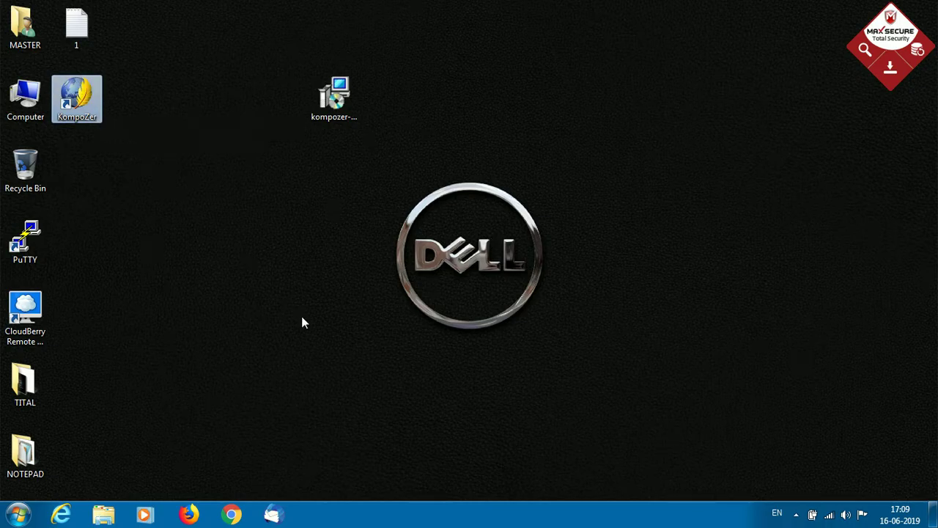
drag(322, 151, 599, 363)
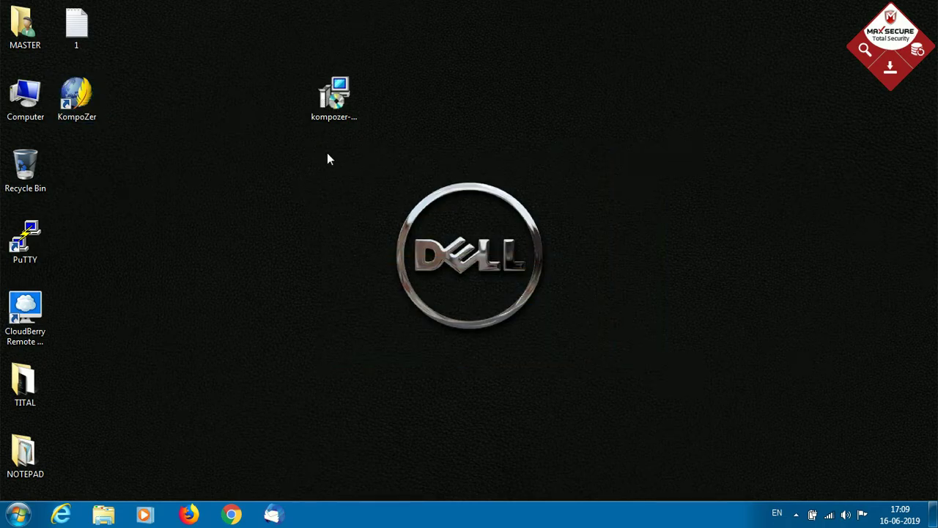